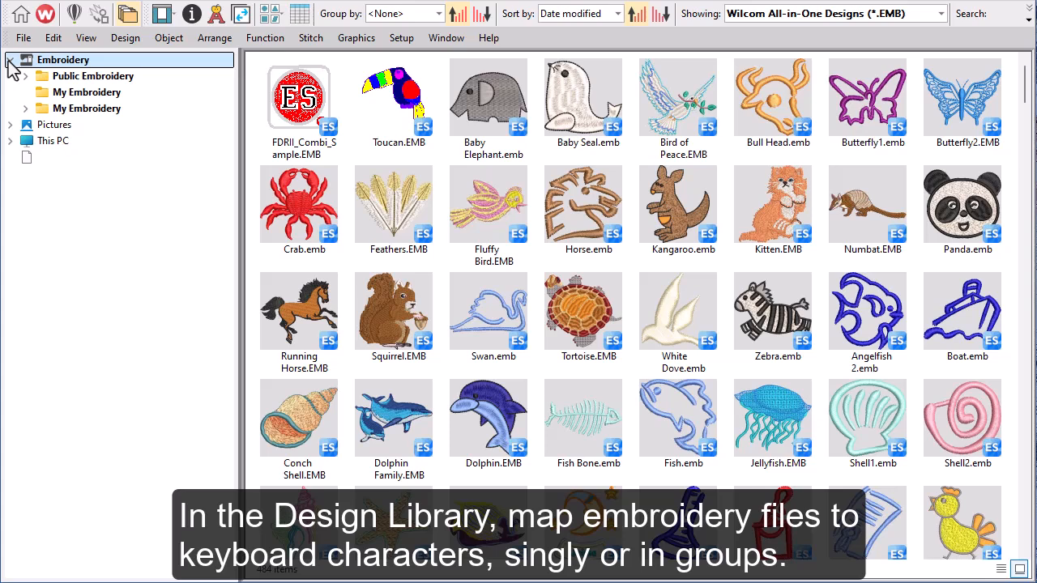
# Browse the Public Embroidery library to the Doodle Applique folder under EmbroideryStudio's Keyboard Design Collection and show the Keyboard Design Collection docker
pyautogui.click(25, 76)
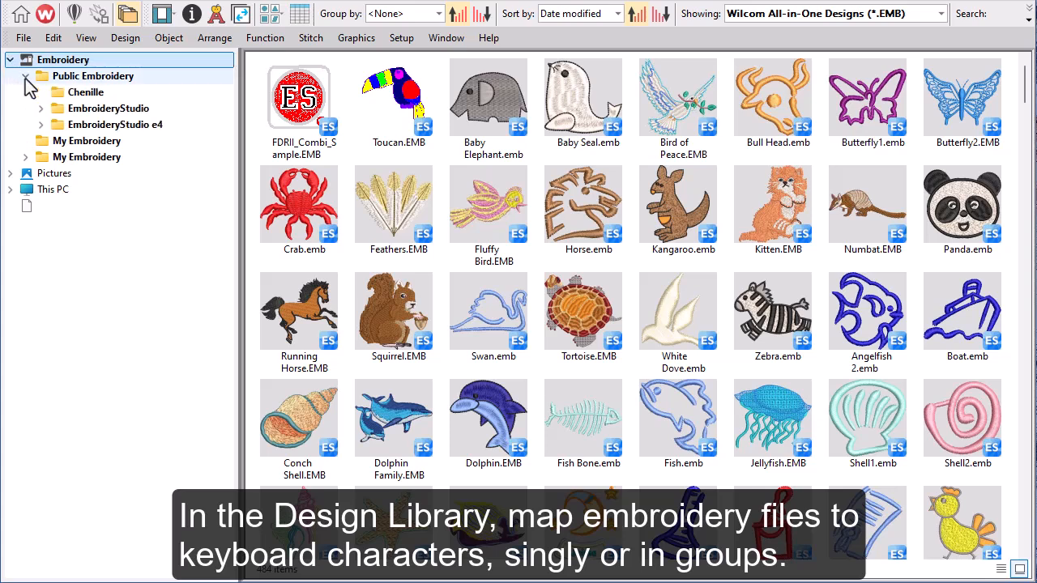
pyautogui.click(41, 109)
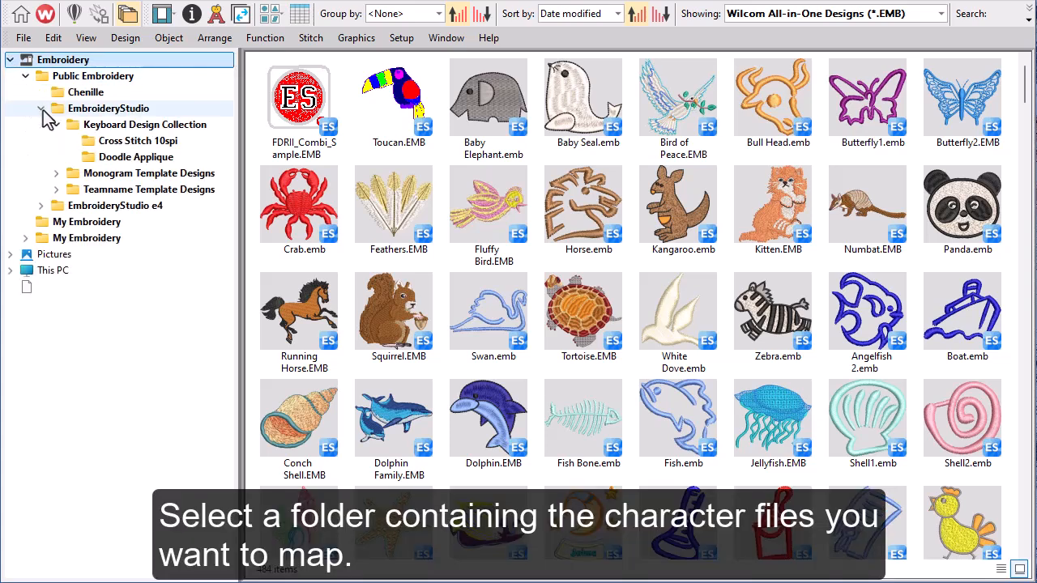
pyautogui.click(124, 161)
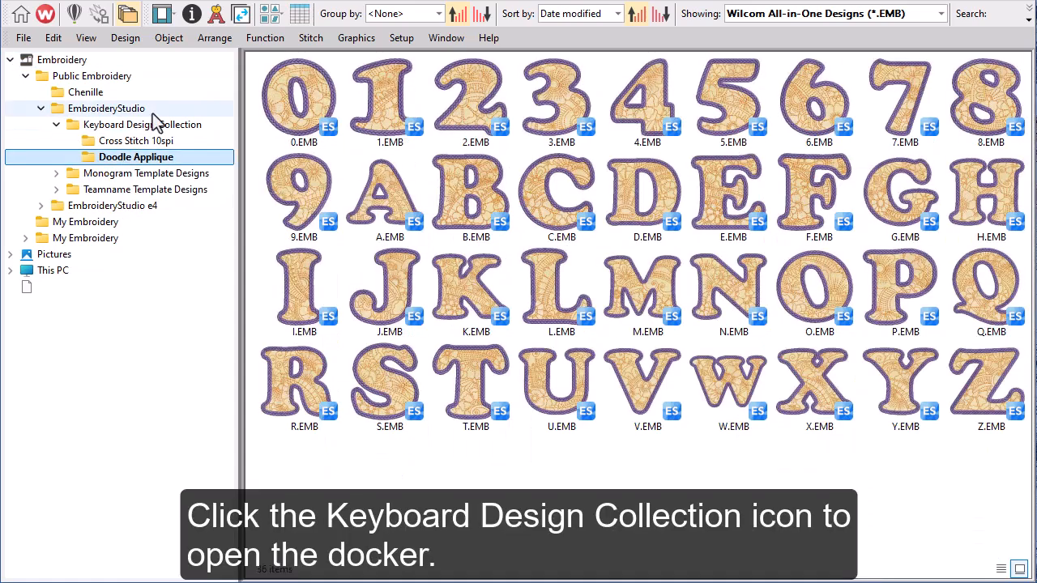
pyautogui.click(216, 15)
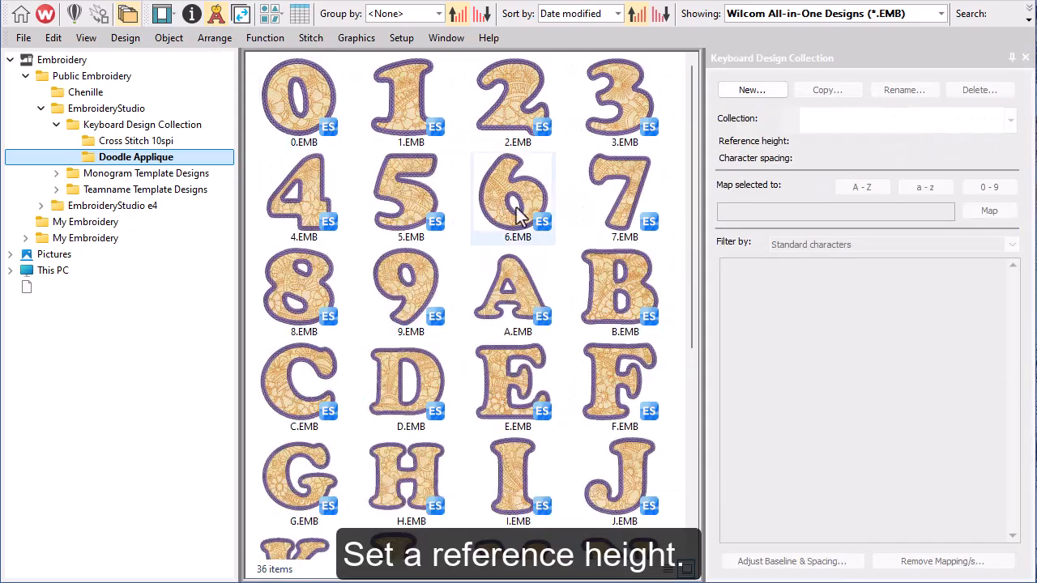
# Start a new keyboard design collection named Doodle Applique, taking its reference height from the M.EMB design
pyautogui.moveTo(690, 244); pyautogui.dragTo(688, 345)
pyautogui.click(532, 388)
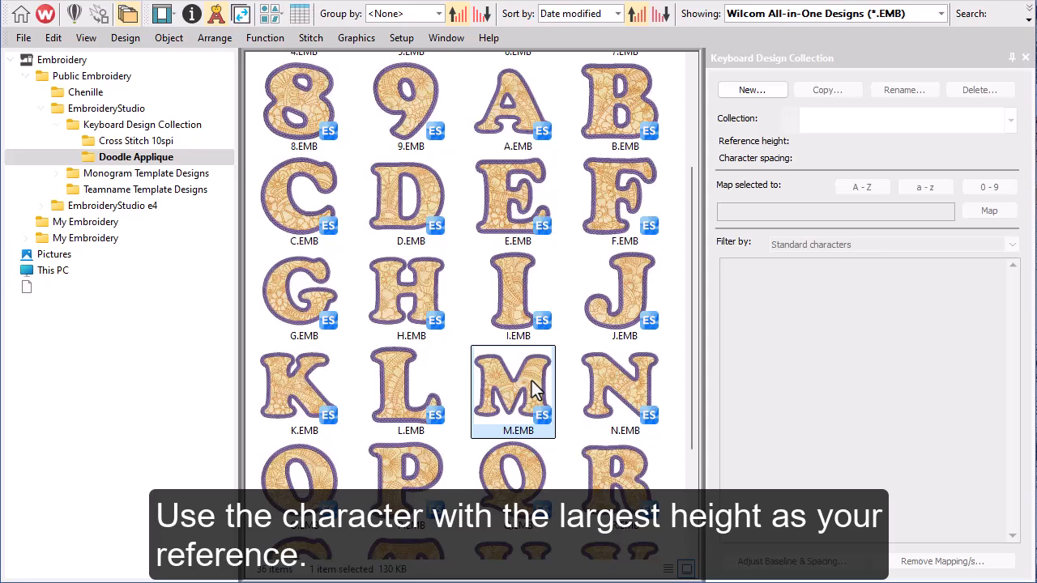
pyautogui.click(746, 96)
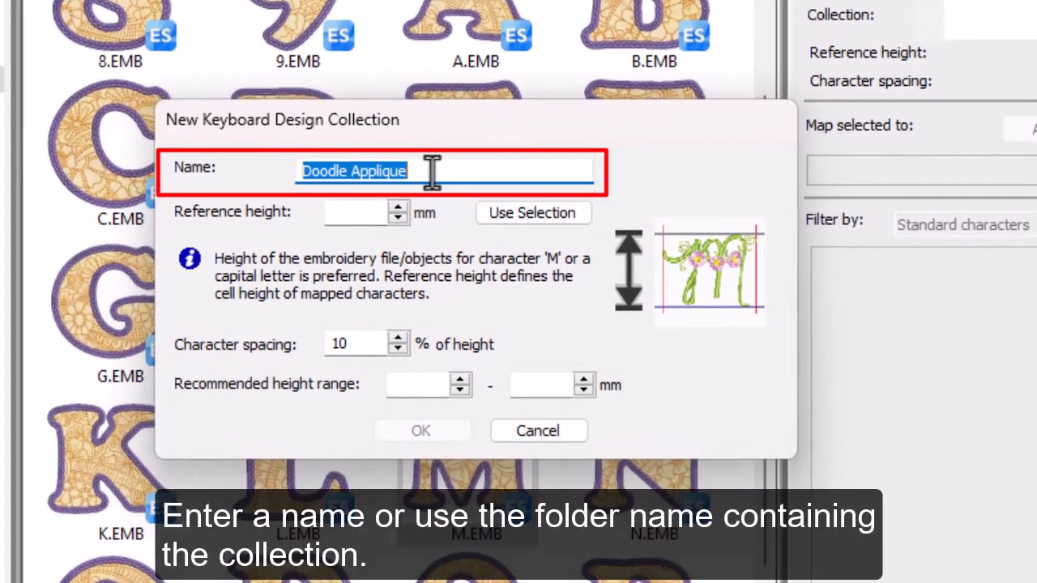
pyautogui.click(508, 213)
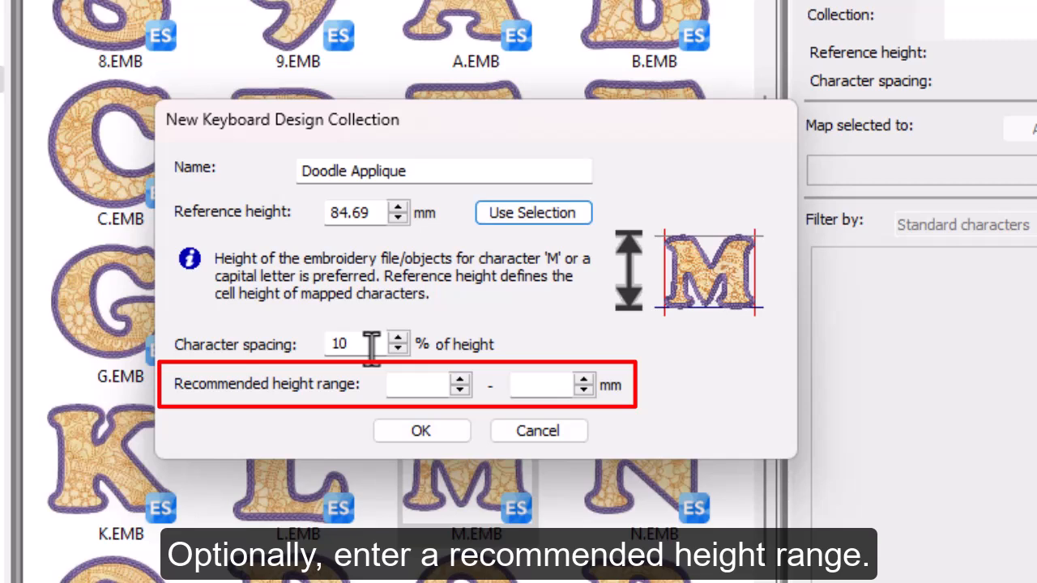
# Give the new collection a recommended height range of 85 to 90 mm and create it
pyautogui.click(398, 385)
pyautogui.write('8')
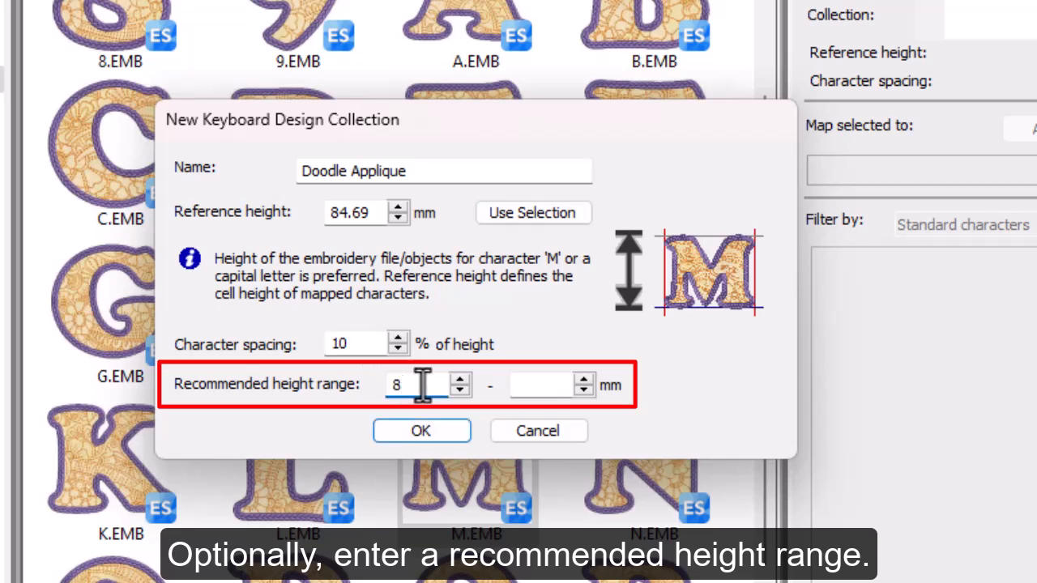
pyautogui.write('5')
pyautogui.click(527, 384)
pyautogui.write('90')
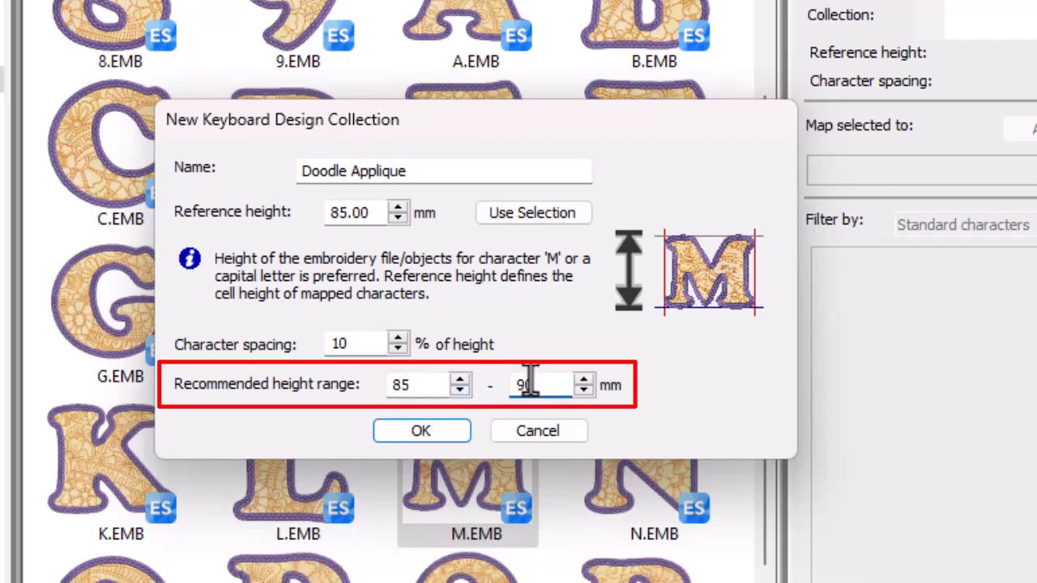
pyautogui.click(429, 431)
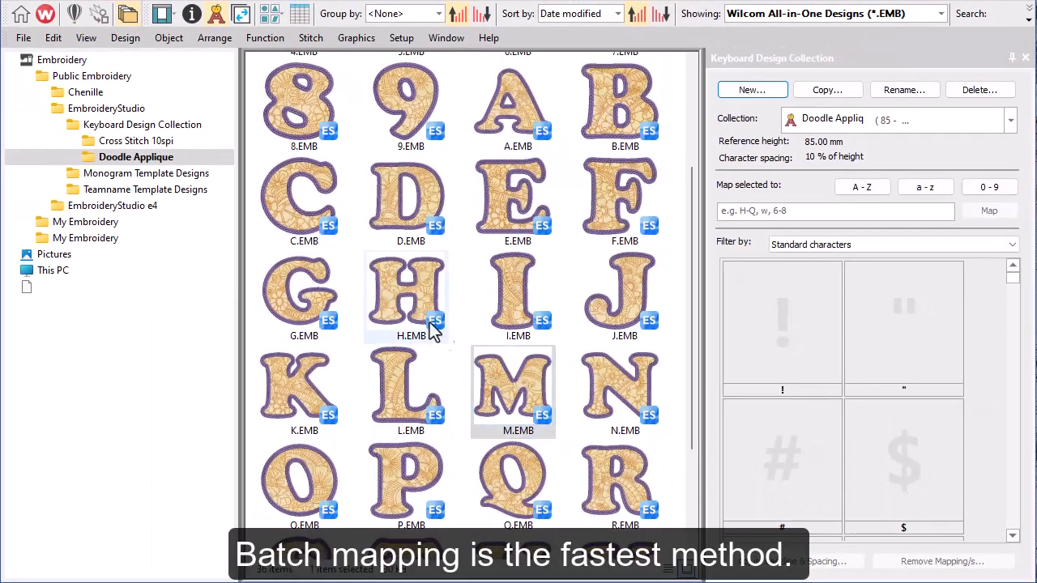
# Show the design files as medium icons and batch map A.EMB through Z.EMB to the uppercase characters A-Z
pyautogui.click(276, 17)
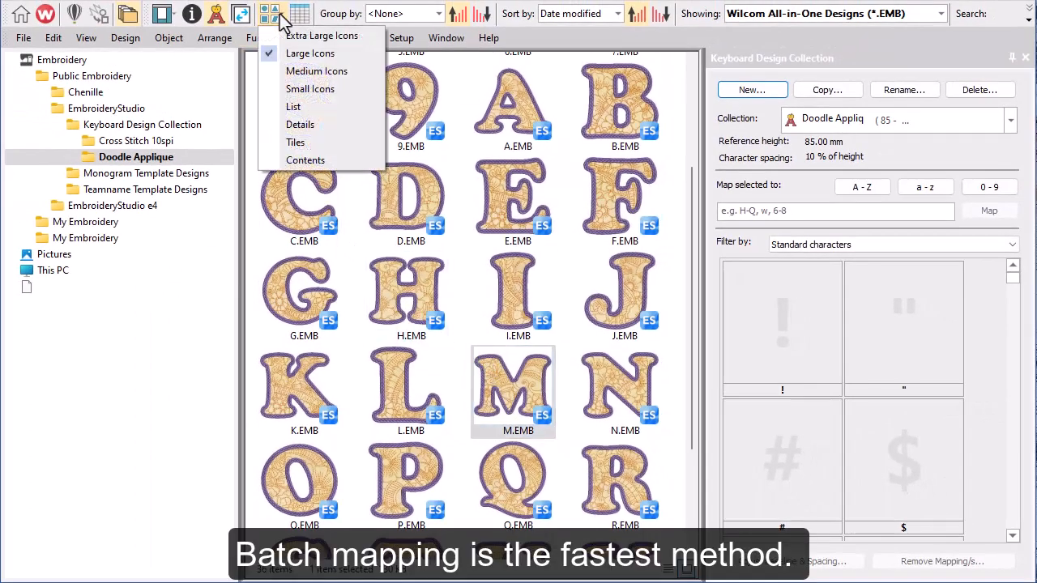
pyautogui.click(292, 71)
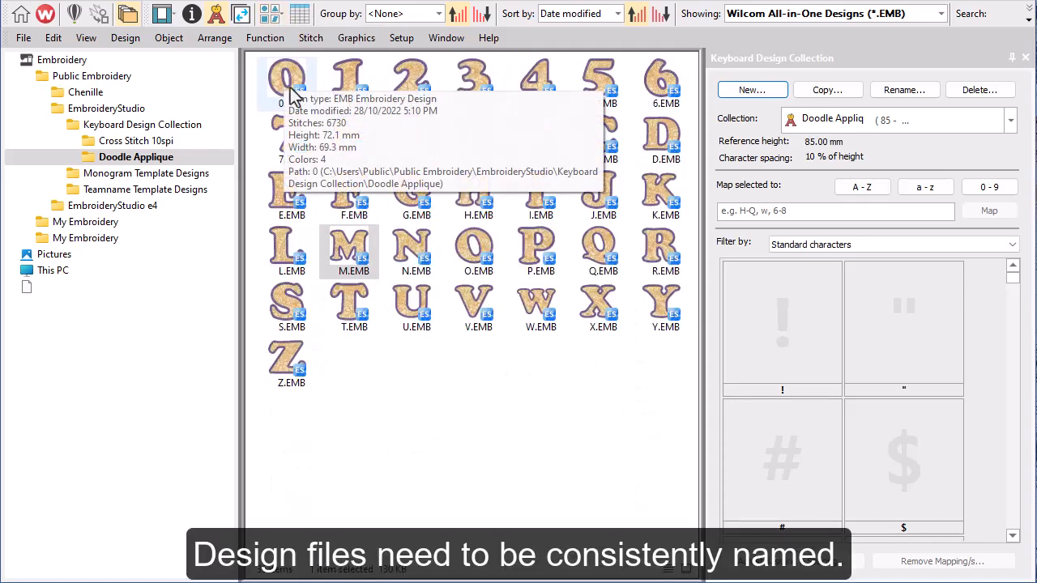
pyautogui.click(476, 149)
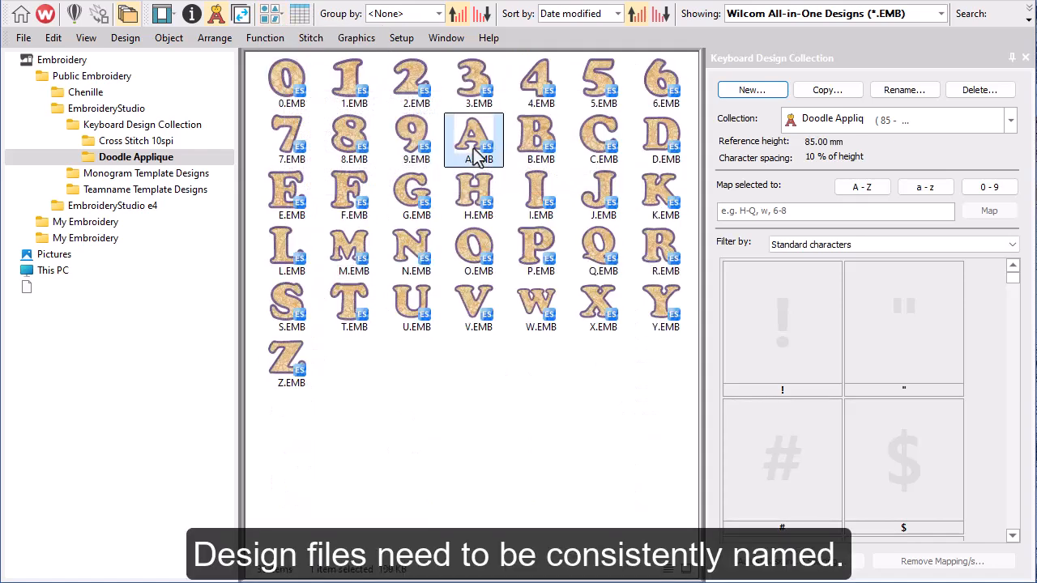
pyautogui.keyDown('shift'); pyautogui.click(298, 372); pyautogui.keyUp('shift')
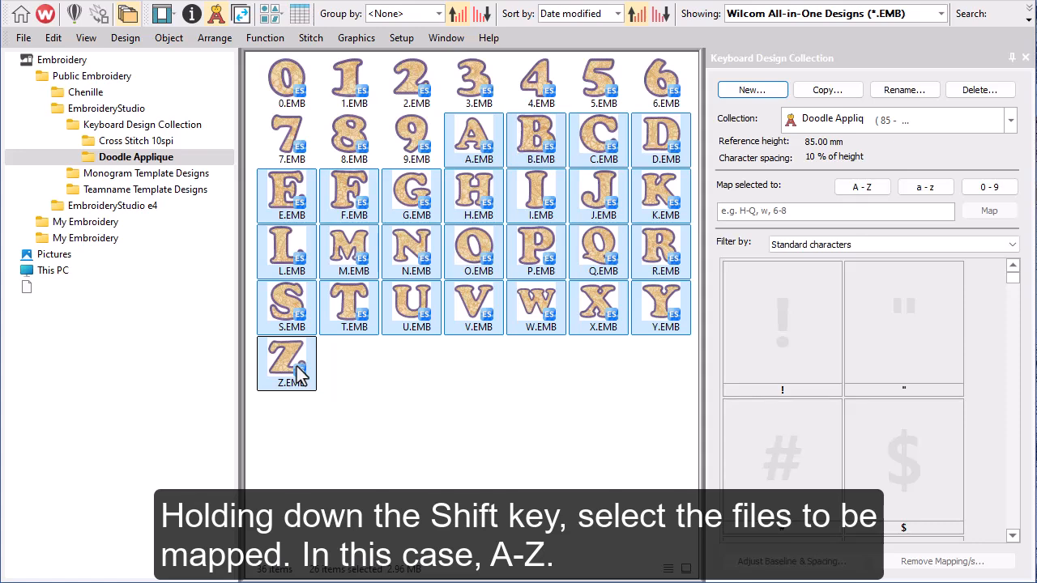
pyautogui.click(876, 186)
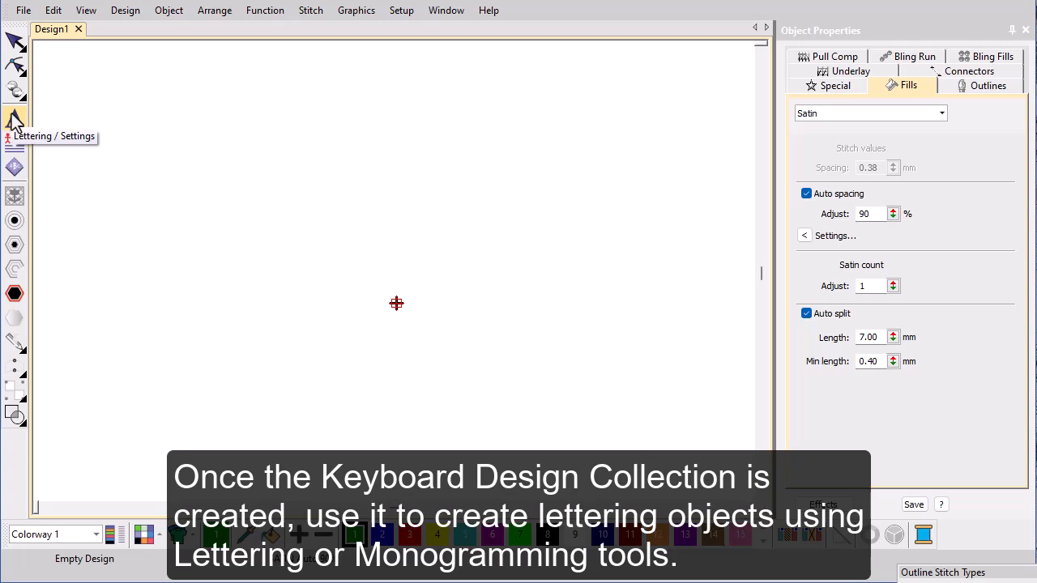
# Start a lettering object, filter the fonts to the Keyboard Design Collection type and choose Doodle Applique
pyautogui.click(14, 120)
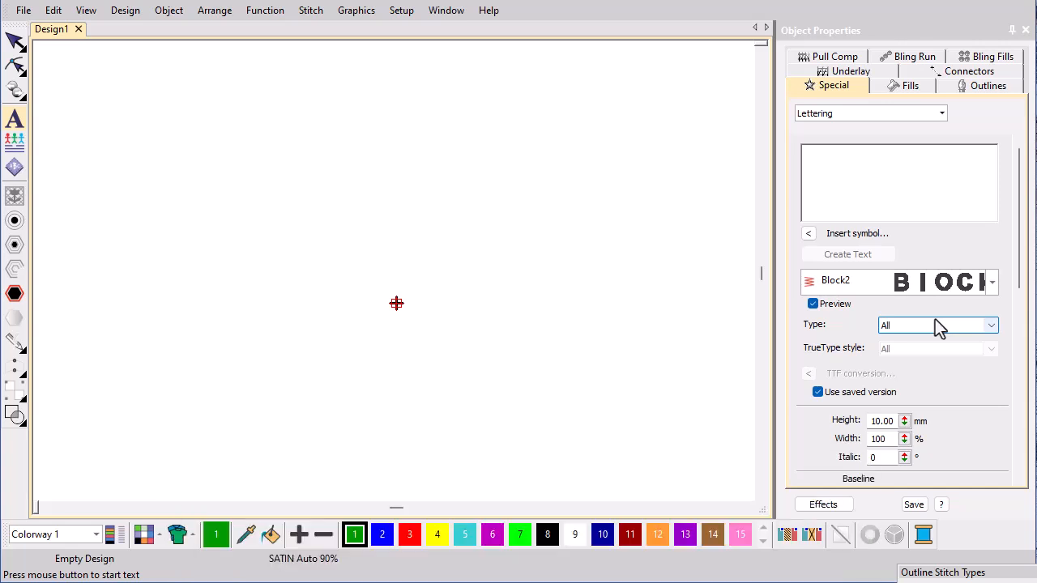
pyautogui.click(936, 324)
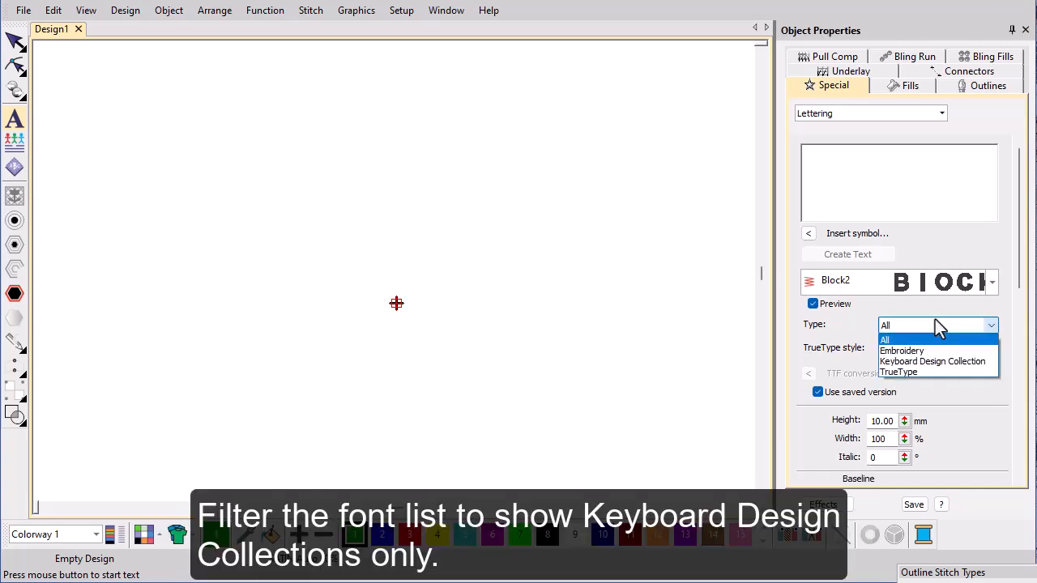
pyautogui.click(935, 362)
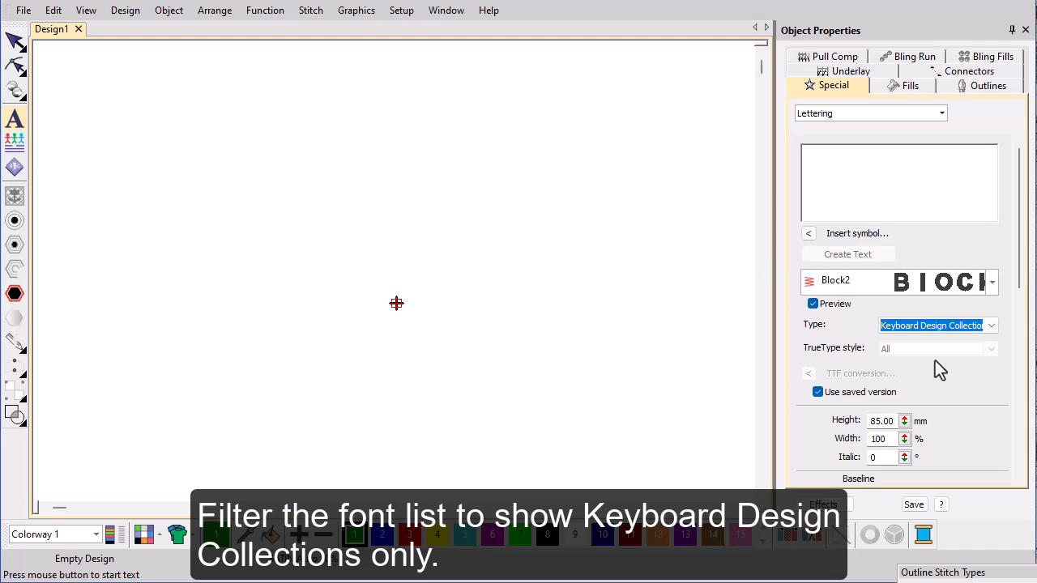
pyautogui.click(992, 281)
pyautogui.click(992, 314)
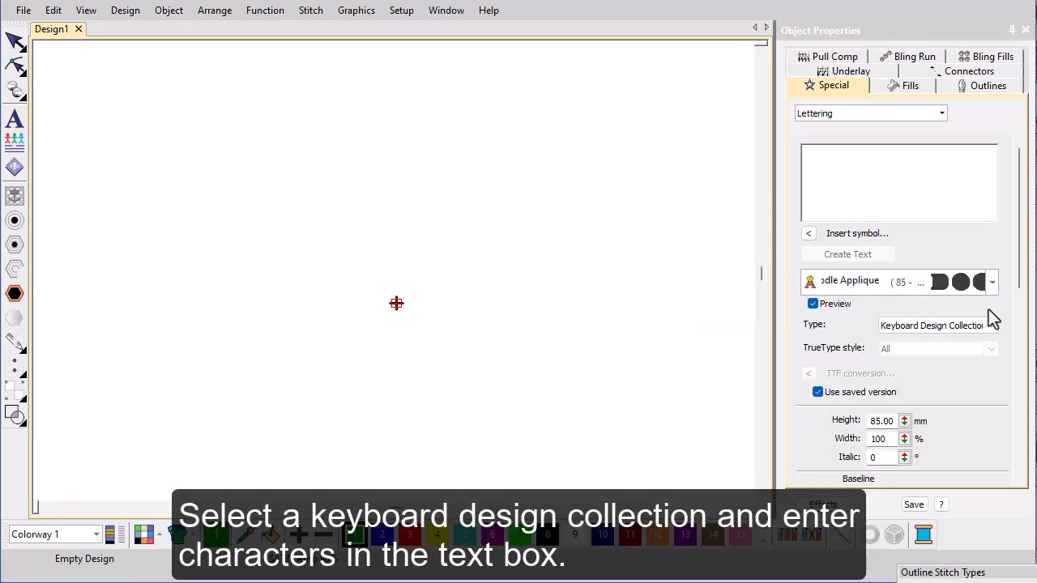
# Enter the lettering text DREAM and place it in the design below the centre marker
pyautogui.click(927, 161)
pyautogui.write('DREAM')
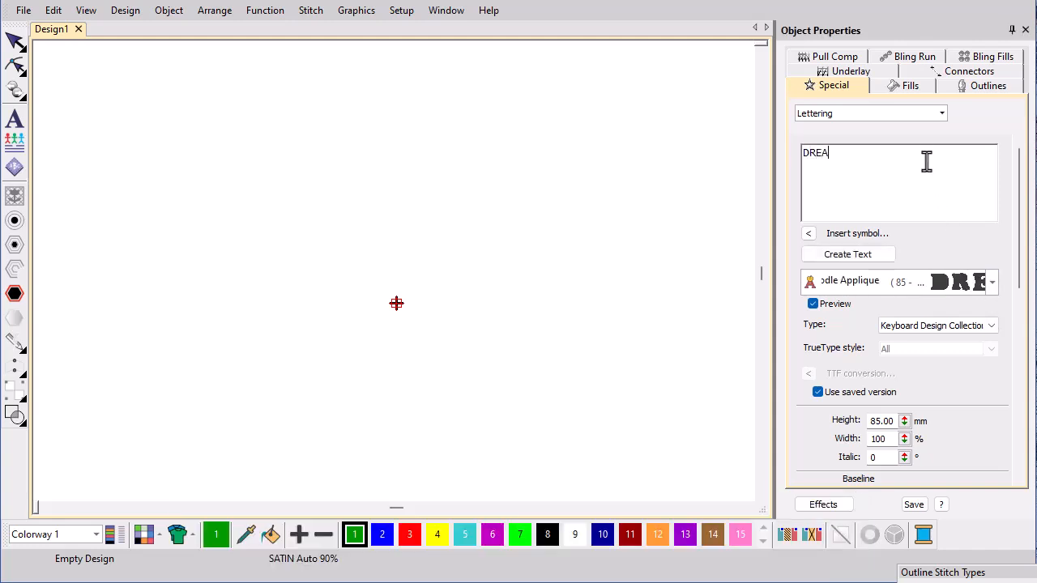
pyautogui.click(873, 260)
pyautogui.click(385, 330)
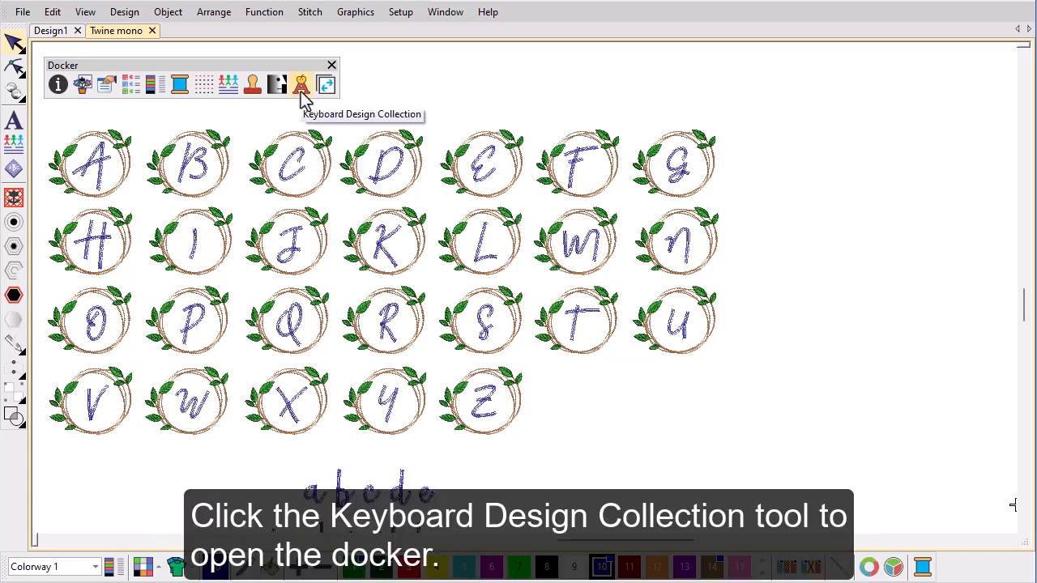
# Show the Keyboard Design Collection docker for the Twine mono design and filter its mapping list to uppercase letters
pyautogui.click(300, 86)
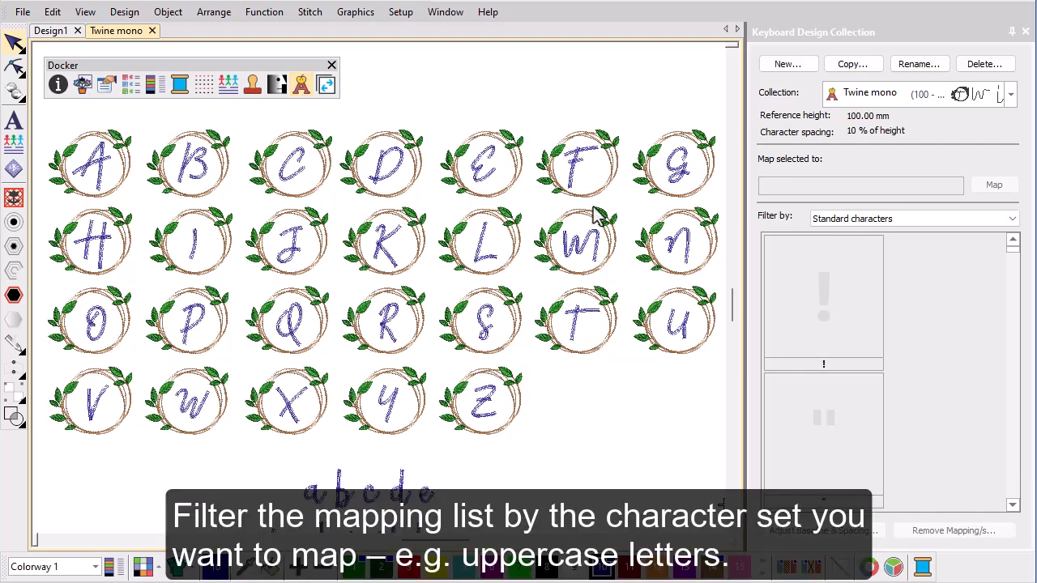
pyautogui.click(1012, 218)
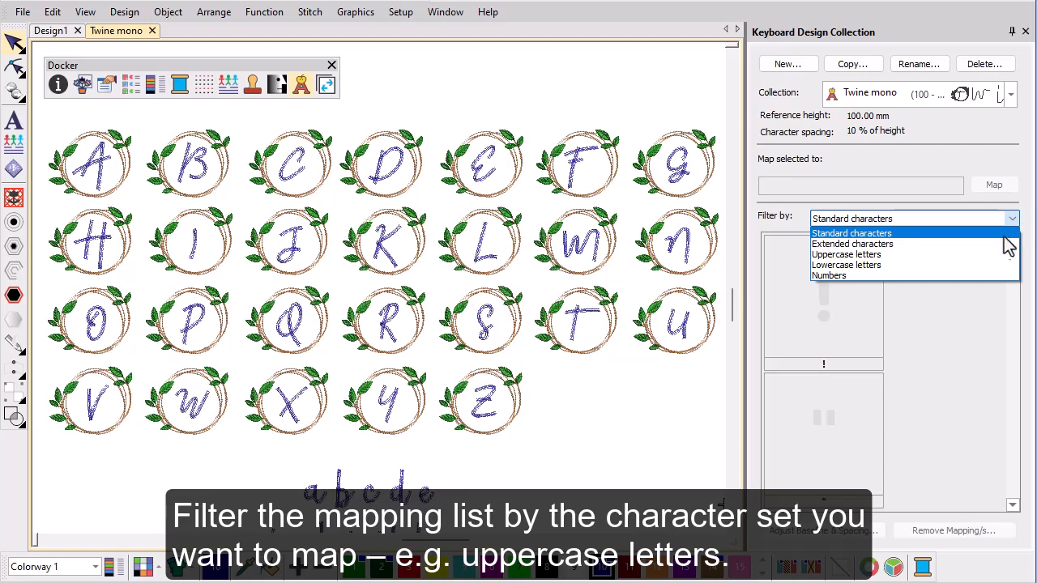
pyautogui.click(989, 255)
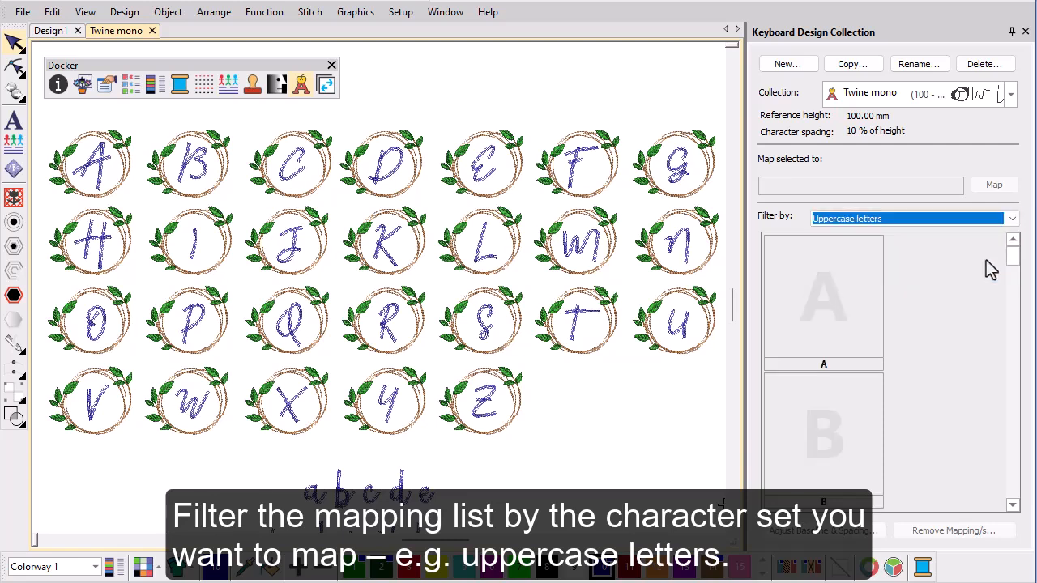
# Map the wreathed T design to the uppercase character T in the Twine mono collection
pyautogui.click(582, 353)
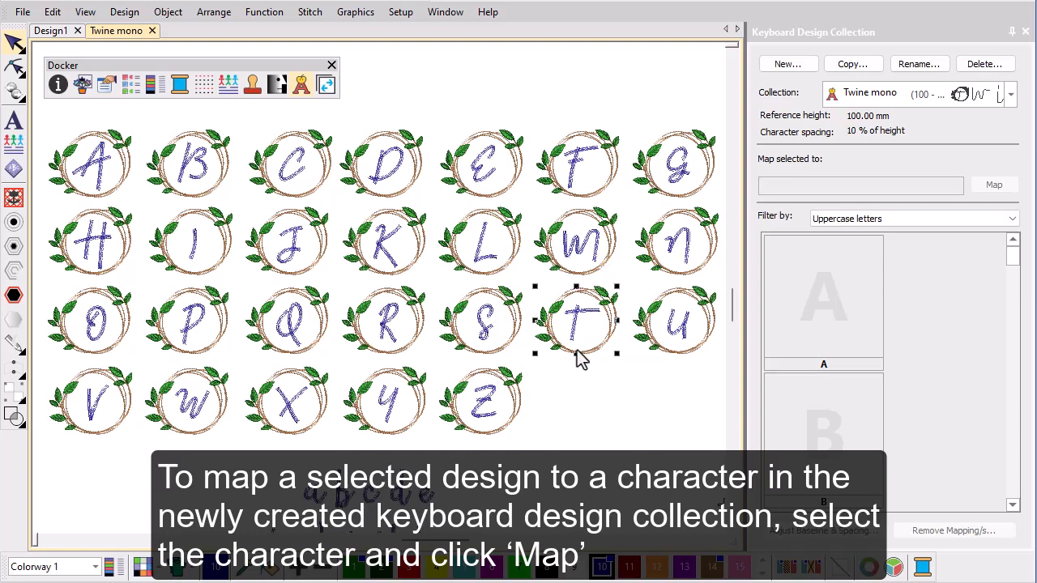
pyautogui.moveTo(1018, 263); pyautogui.dragTo(1012, 440)
pyautogui.click(811, 338)
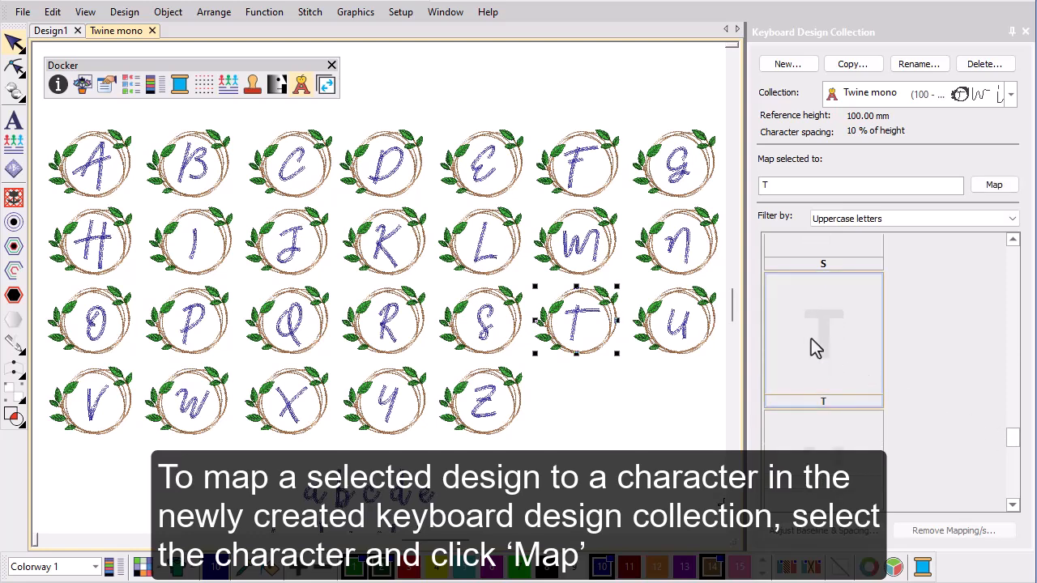
pyautogui.click(996, 185)
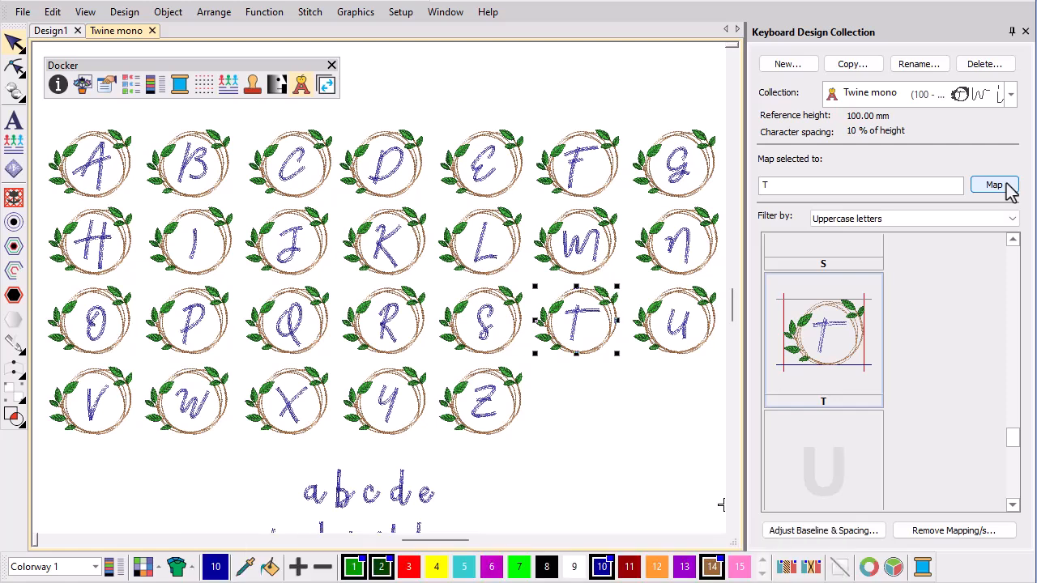
# Raise the mapped T's baseline to the foot of the letter, move its right spacing line inward and apply the adjustment
pyautogui.click(842, 534)
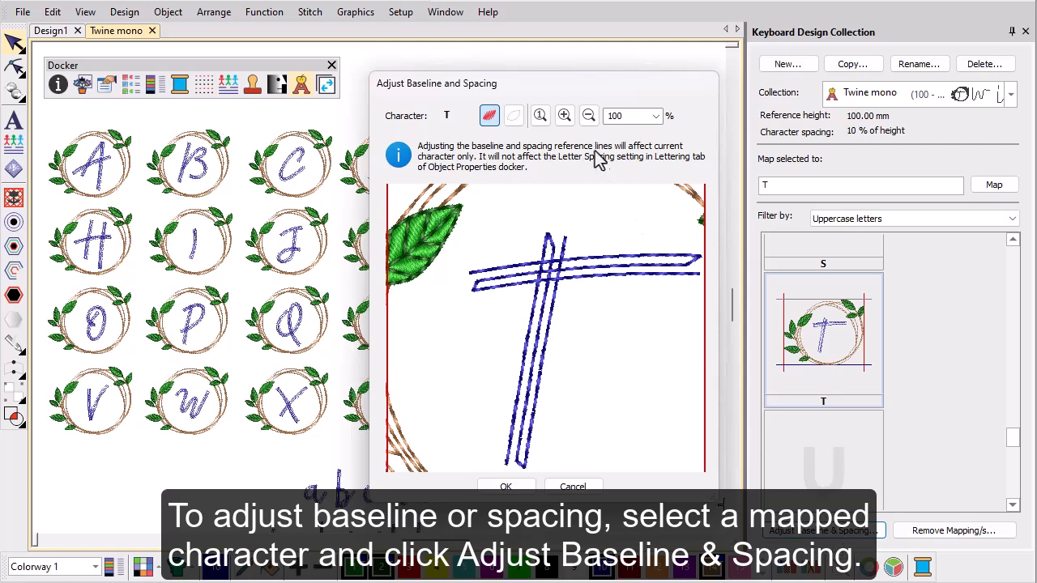
pyautogui.click(589, 116)
pyautogui.click(589, 116)
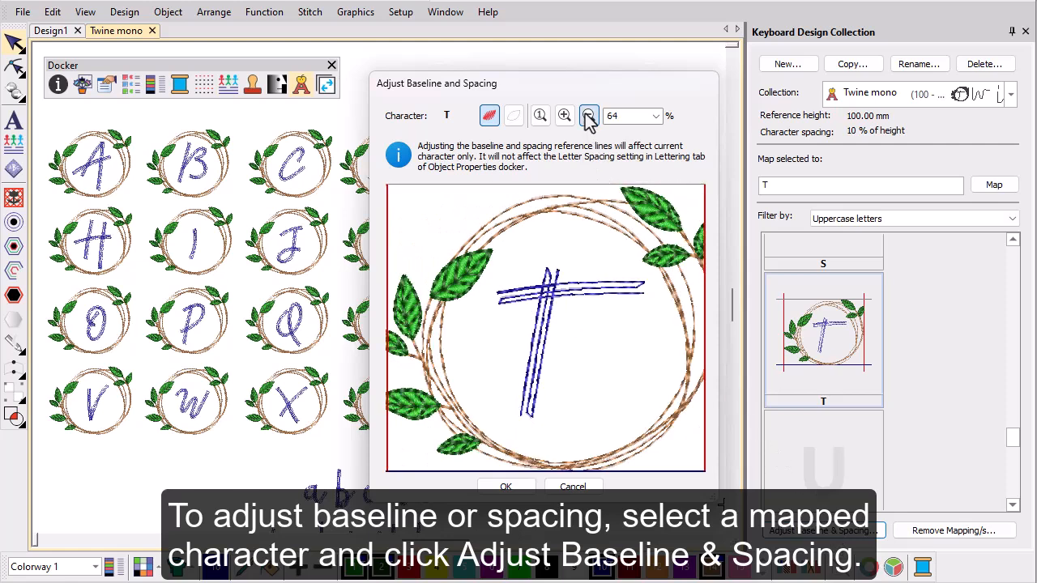
pyautogui.click(589, 116)
pyautogui.moveTo(612, 443); pyautogui.dragTo(620, 405)
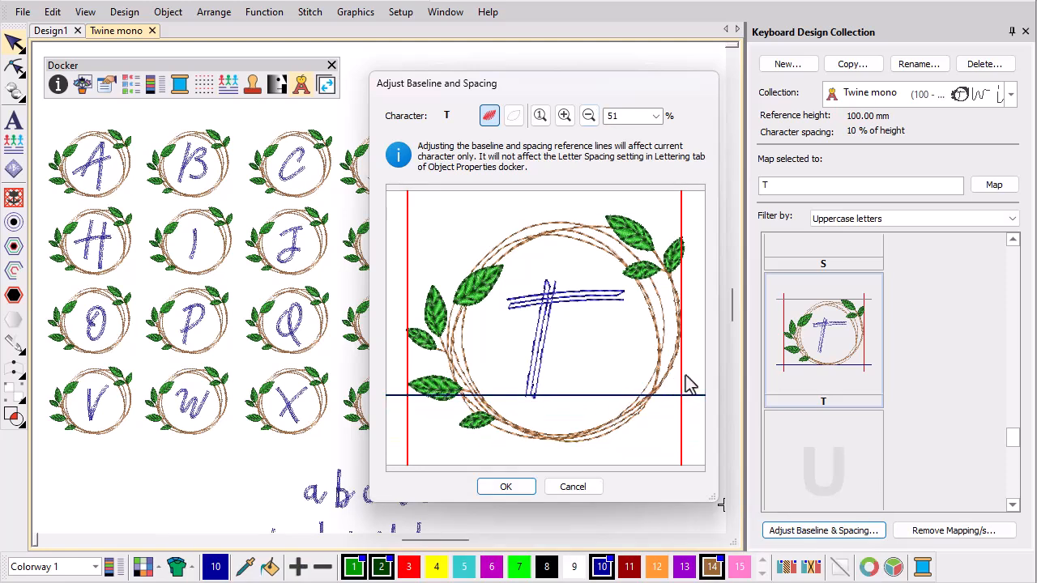
pyautogui.moveTo(683, 378); pyautogui.dragTo(560, 403)
pyautogui.click(523, 487)
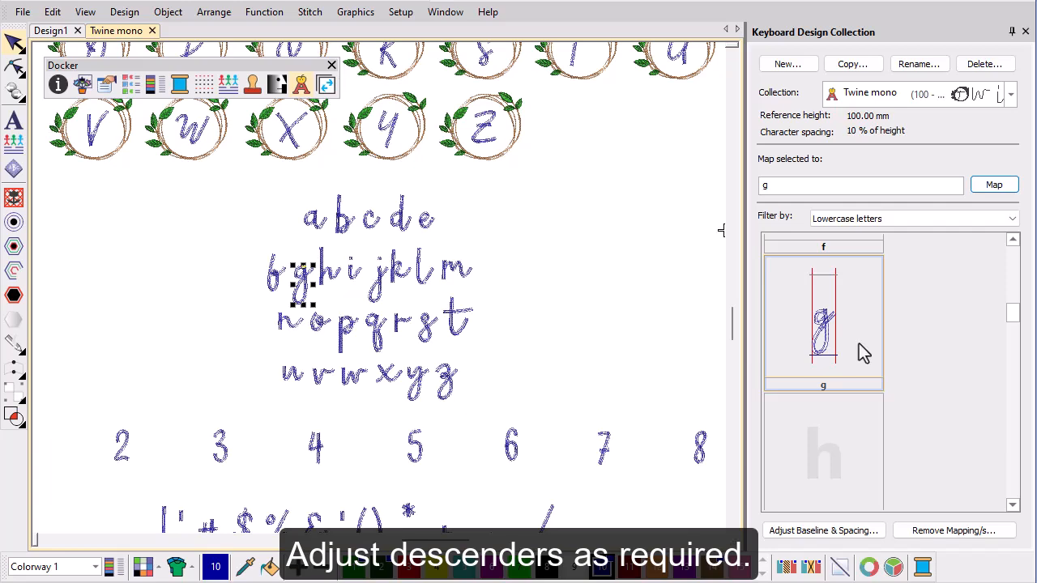
# Raise the baseline of the mapped lowercase g to the bottom of its bowl so the tail descends below, and apply it
pyautogui.click(834, 533)
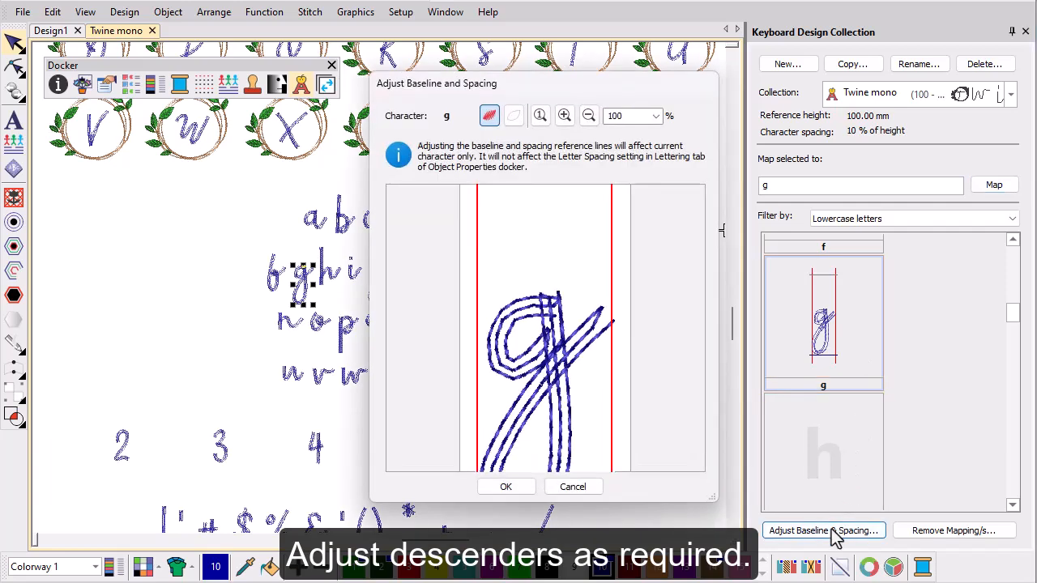
pyautogui.click(589, 116)
pyautogui.click(589, 116)
pyautogui.click(589, 116)
pyautogui.moveTo(566, 439); pyautogui.dragTo(570, 355)
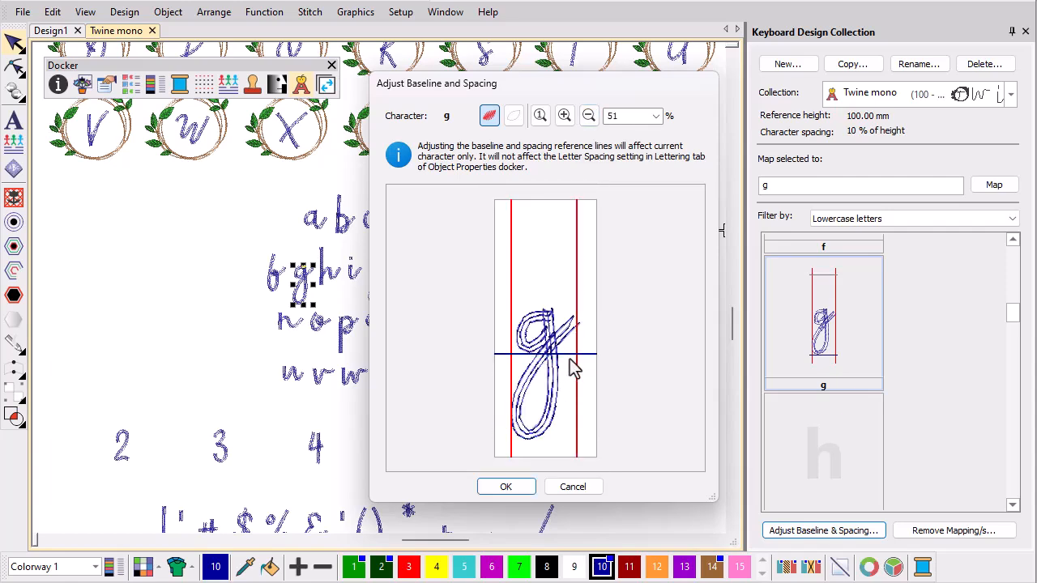
pyautogui.click(520, 488)
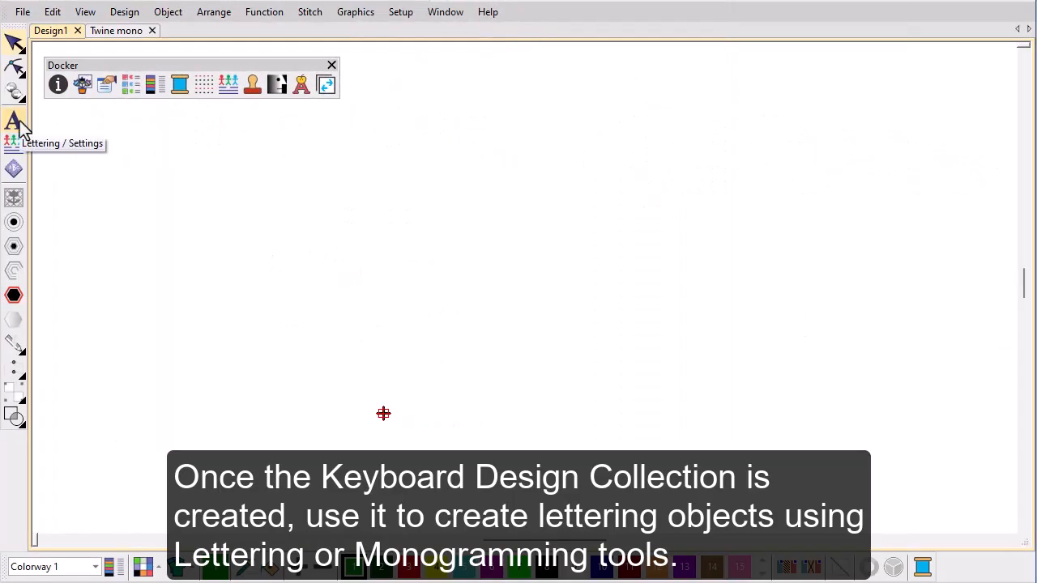
# Create the lettering "Twine" in Design1 with the Twine mono font, filtering the font type to Keyboard Design Collection
pyautogui.click(18, 123)
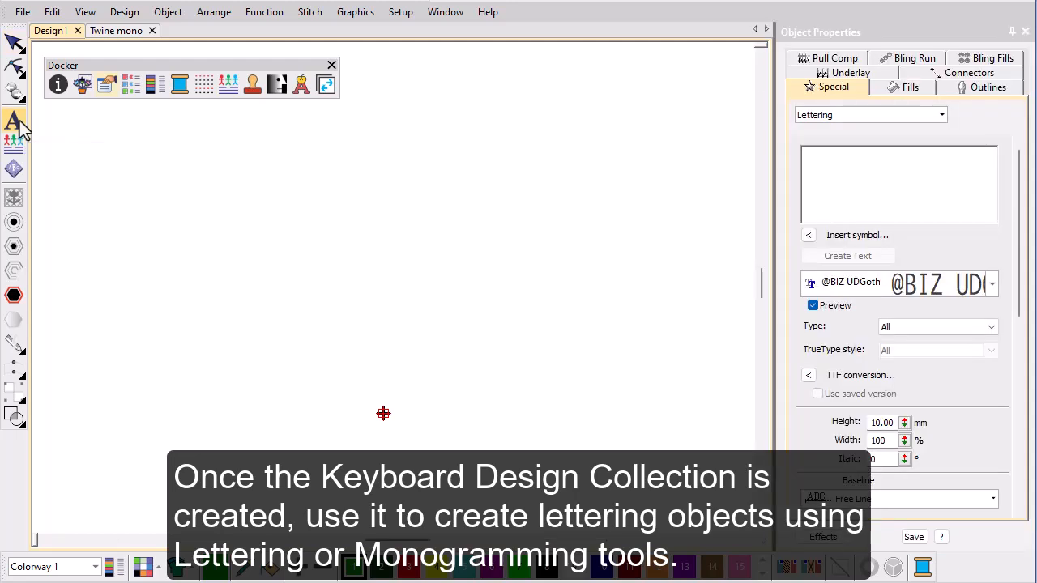
pyautogui.click(972, 329)
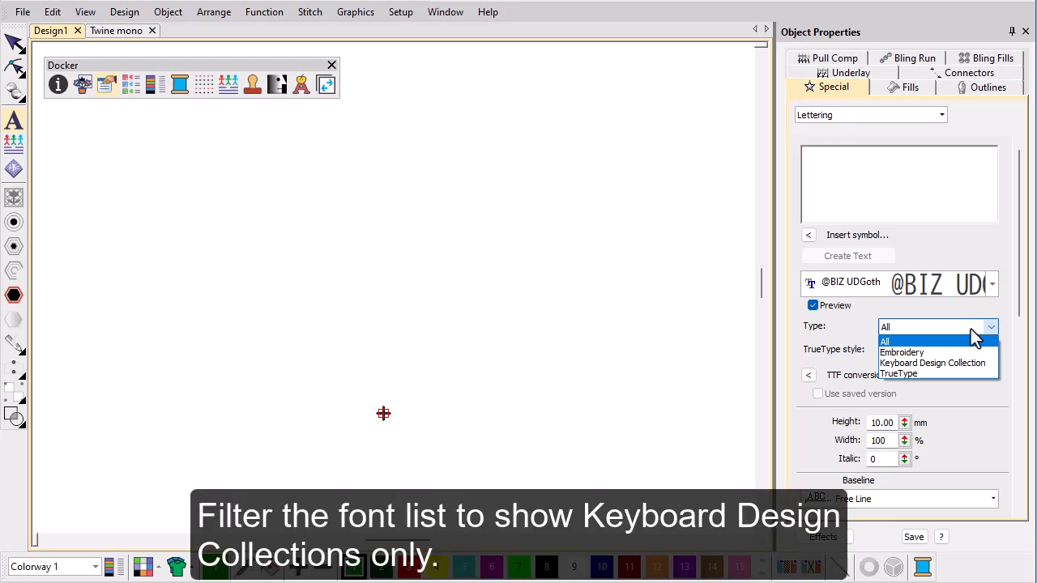
pyautogui.click(960, 362)
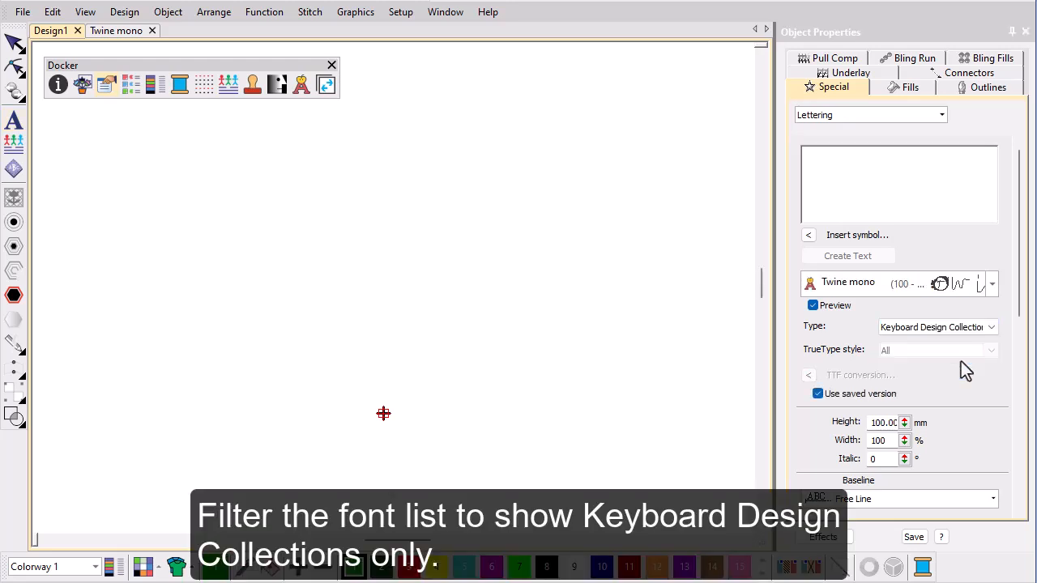
pyautogui.click(881, 174)
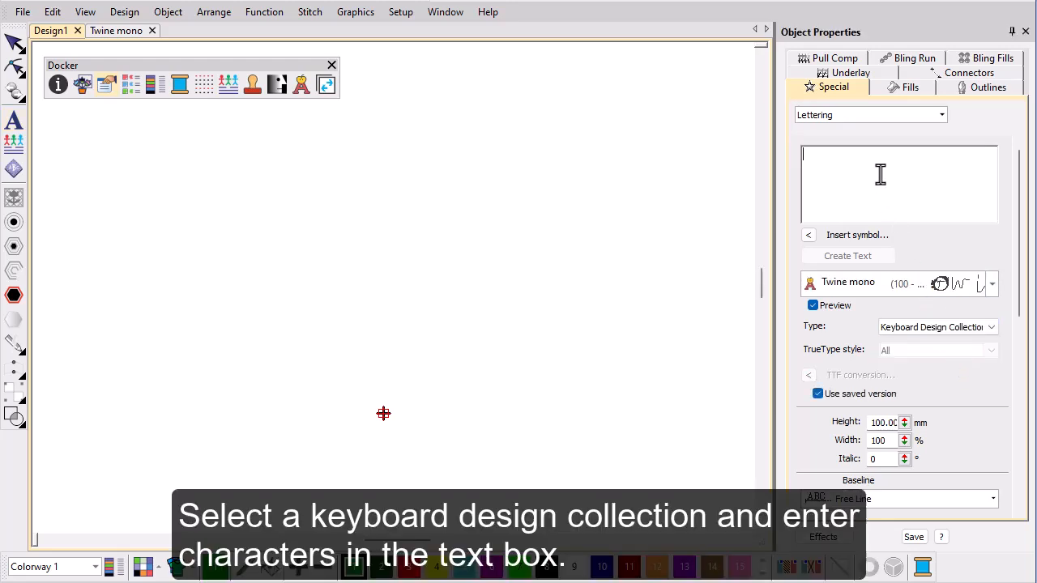
pyautogui.write('Twine')
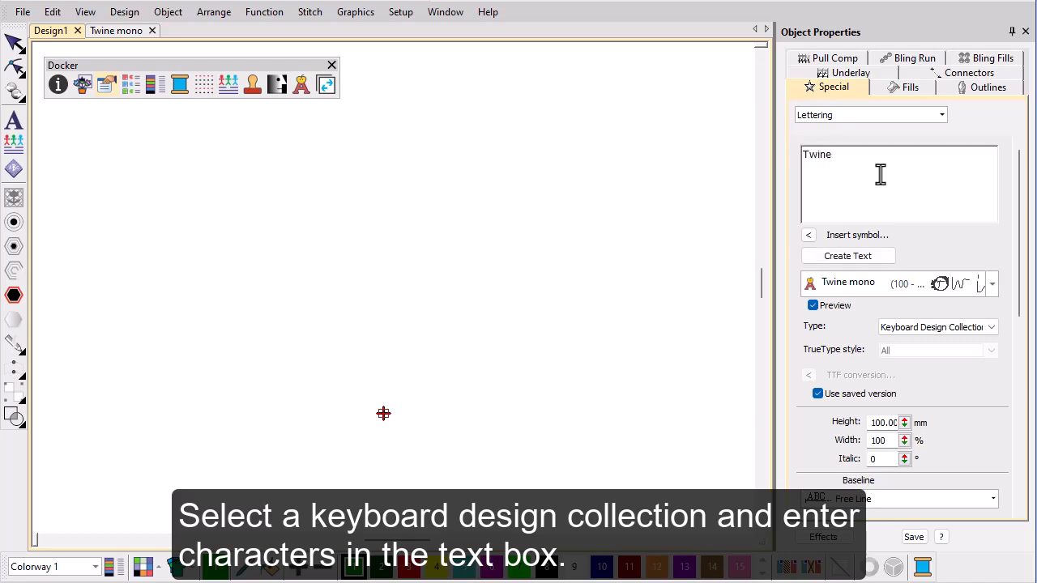
pyautogui.click(808, 259)
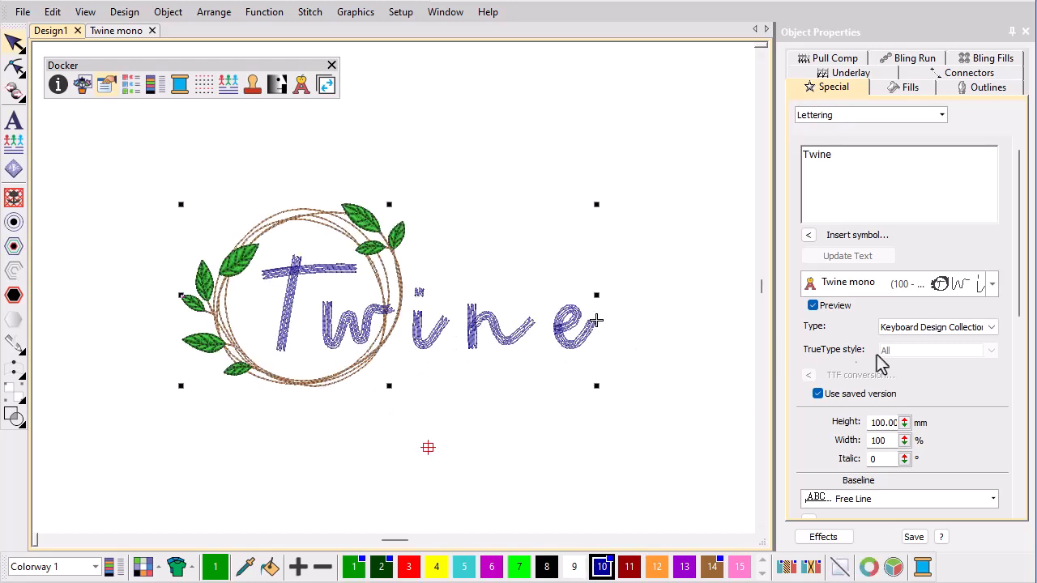
# Set the letter spacing of the Twine lettering to 4 mm
pyautogui.moveTo(1022, 319); pyautogui.dragTo(1020, 430)
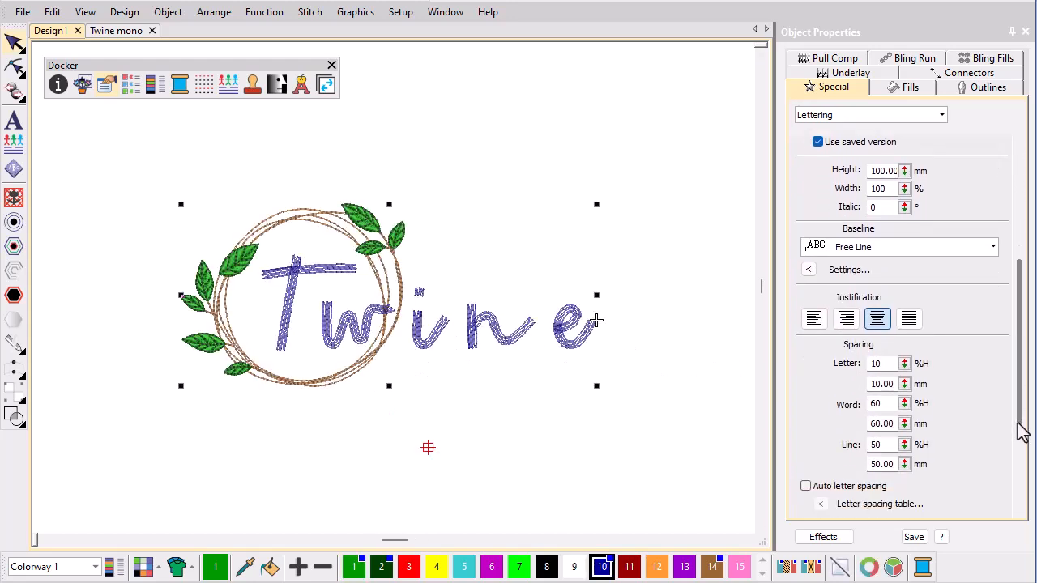
pyautogui.doubleClick(901, 384)
pyautogui.write('4')
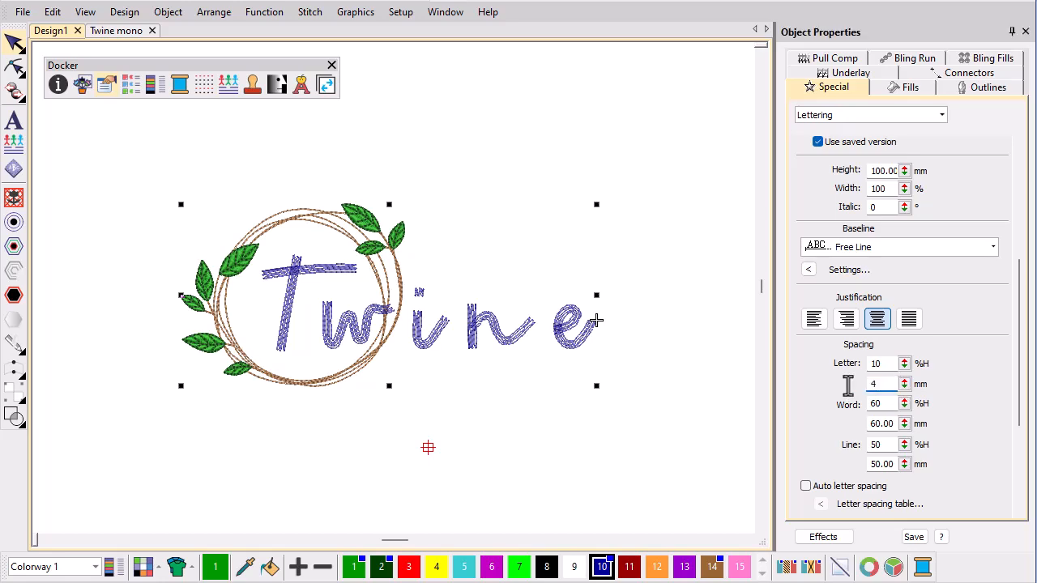
pyautogui.press('Return')
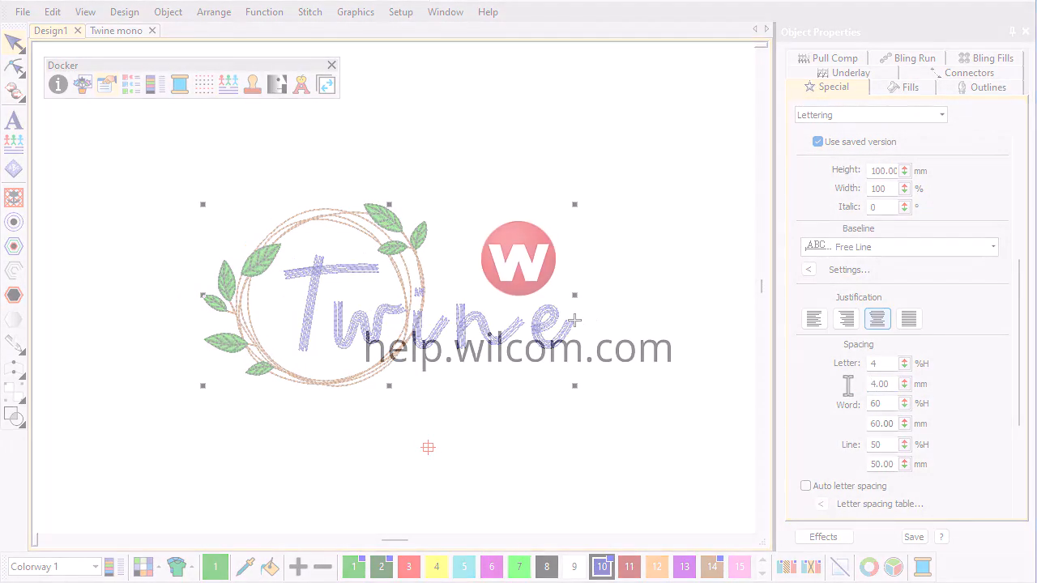